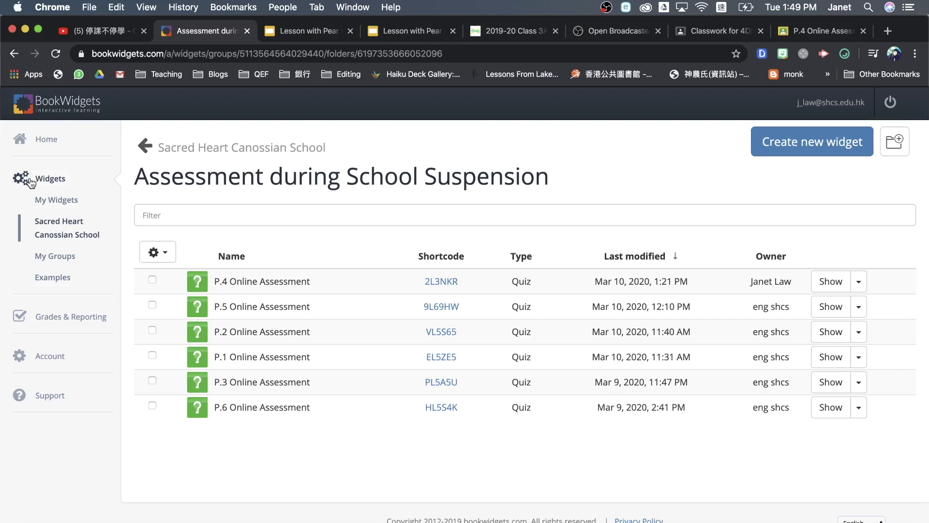
Open the Assessment during School Suspension folder in the Sacred Heart Canossian School group's shared widgets.
left_click(46, 202)
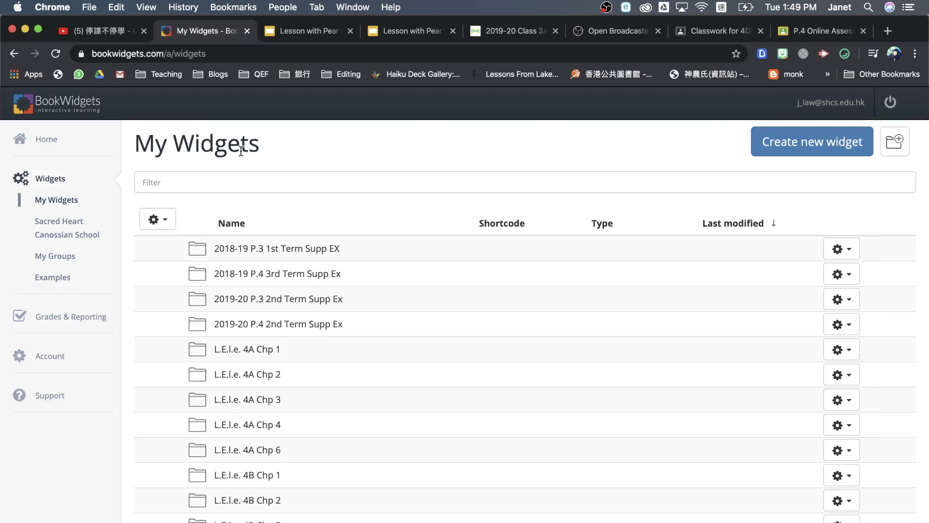
left_click(75, 228)
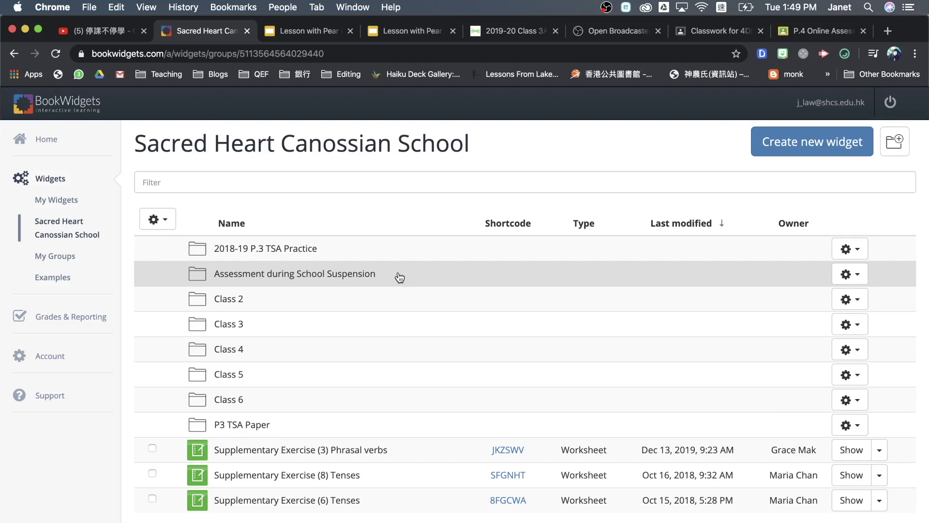
left_click(350, 286)
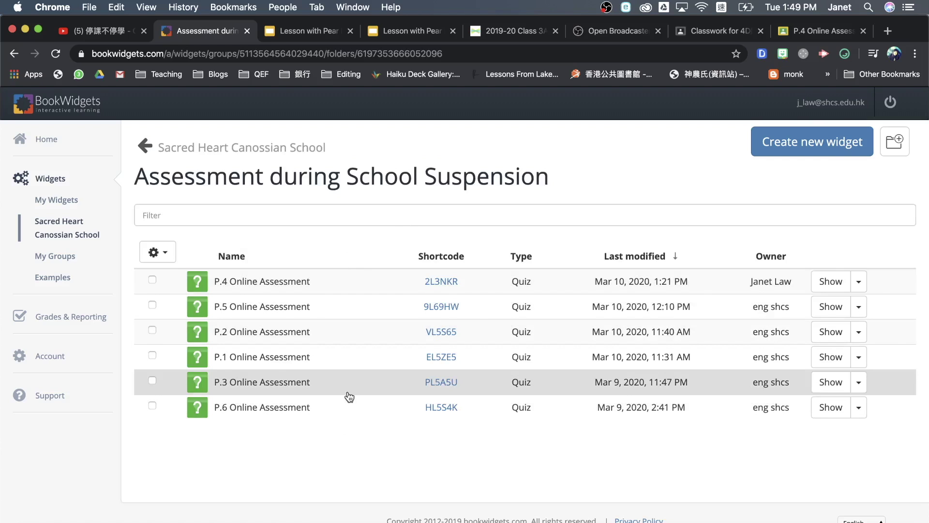
Duplicate the P.3 Online Assessment quiz into the School Suspension 2019-20 folder of My Widgets.
left_click(862, 387)
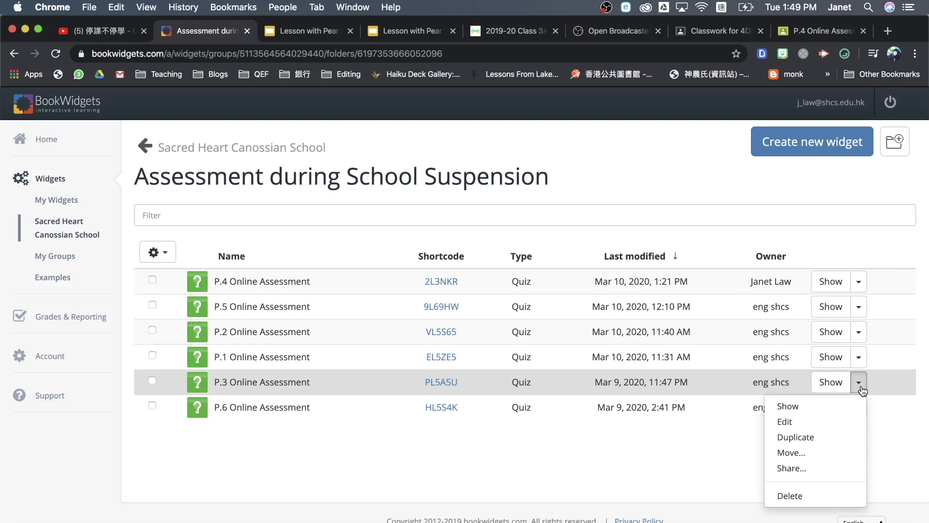
left_click(818, 438)
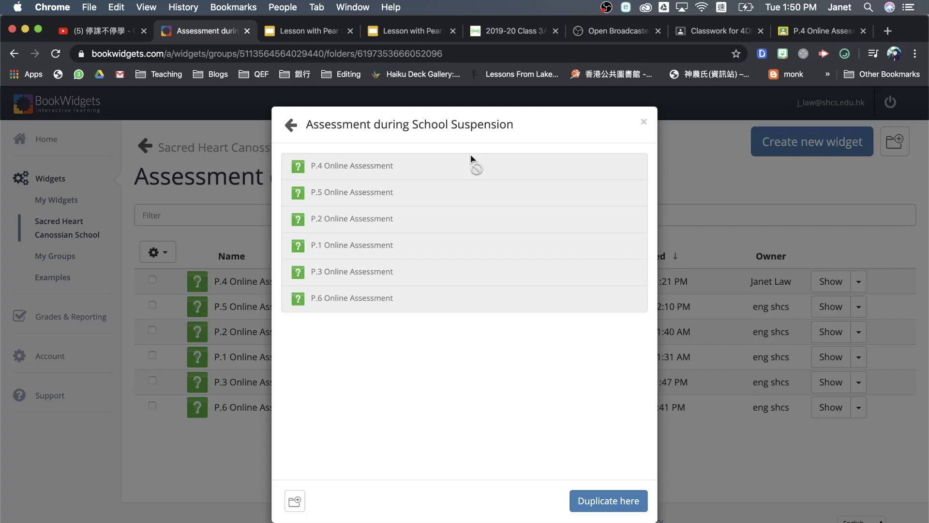
left_click(291, 125)
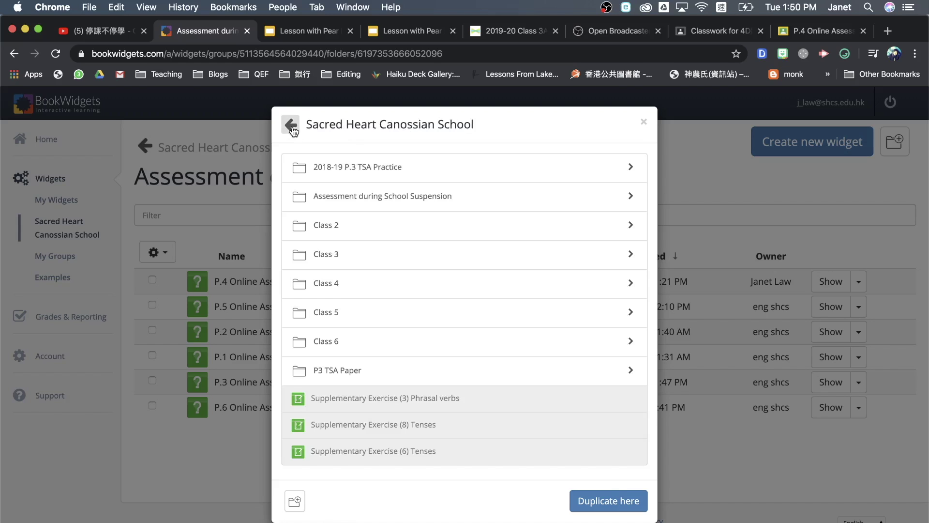
left_click(291, 126)
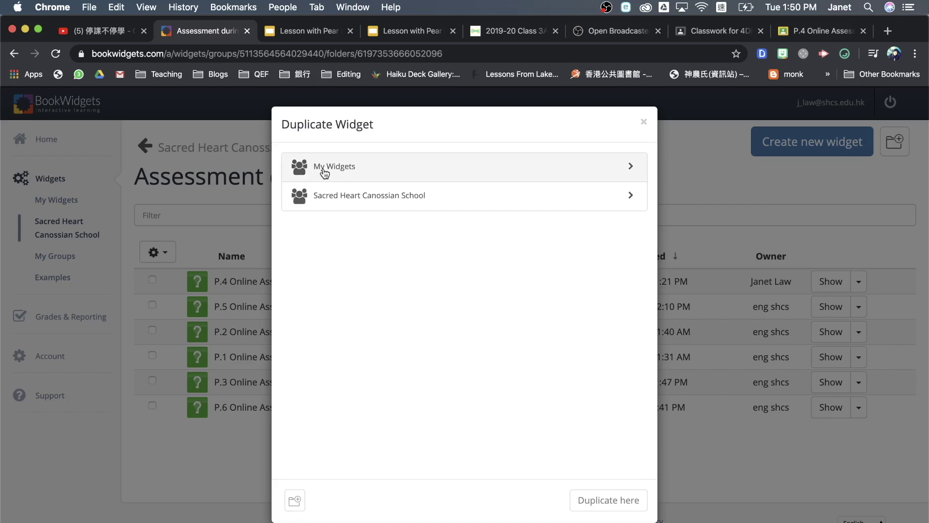
left_click(632, 166)
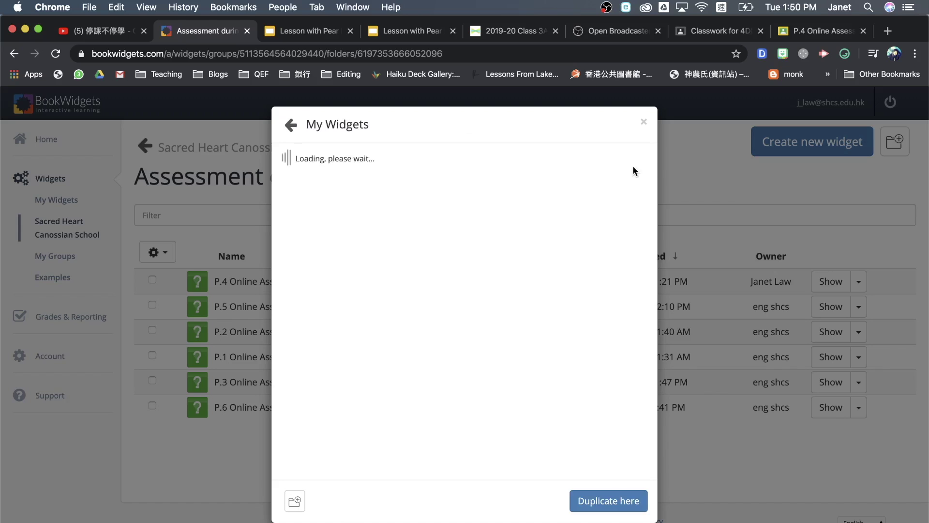
scroll(488, 295, "down", 7)
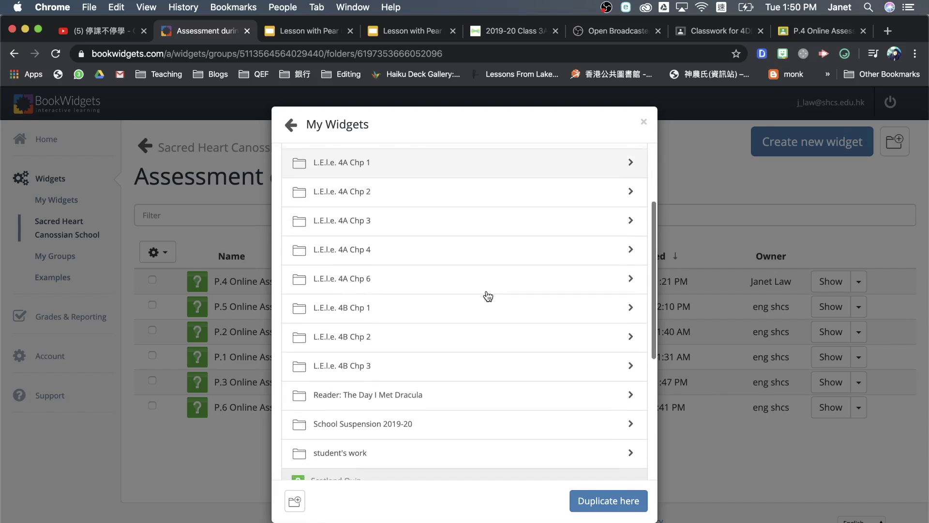
scroll(488, 295, "up", 10)
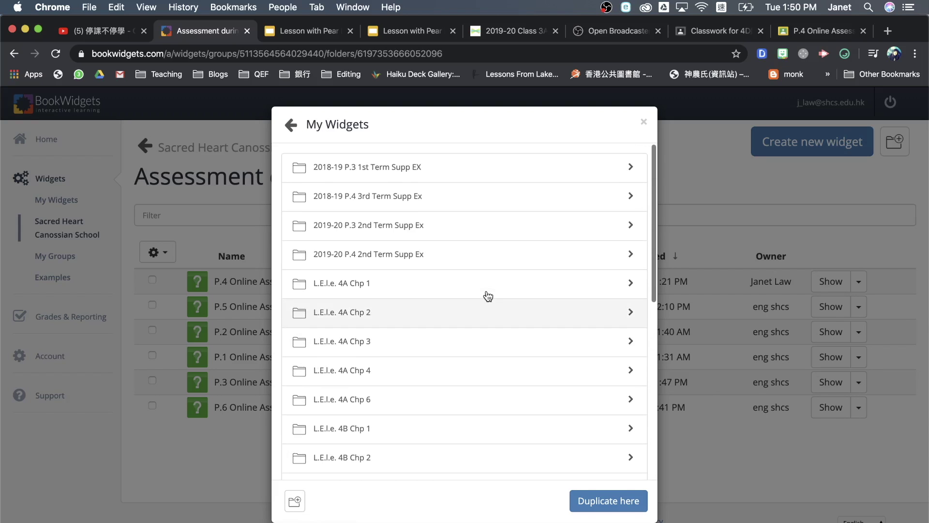
scroll(486, 294, "down", 12)
scroll(487, 294, "up", 5)
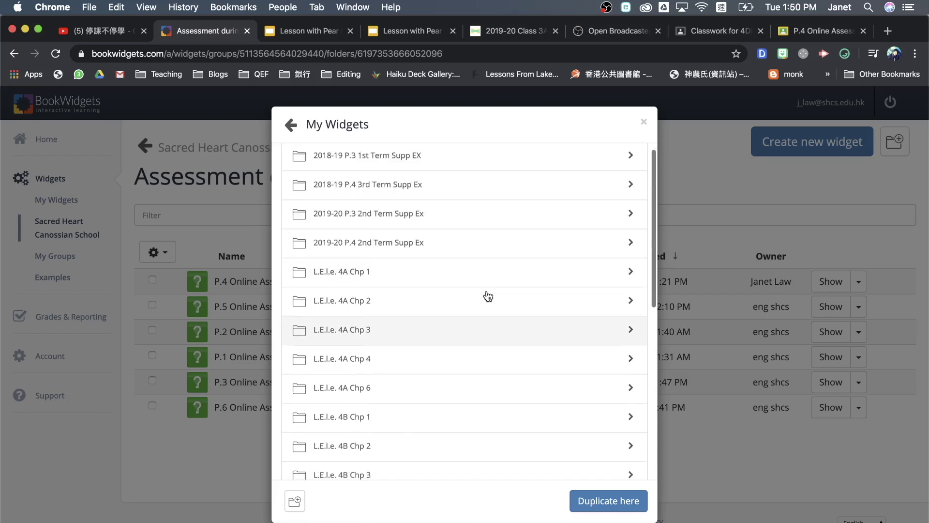
scroll(486, 293, "down", 5)
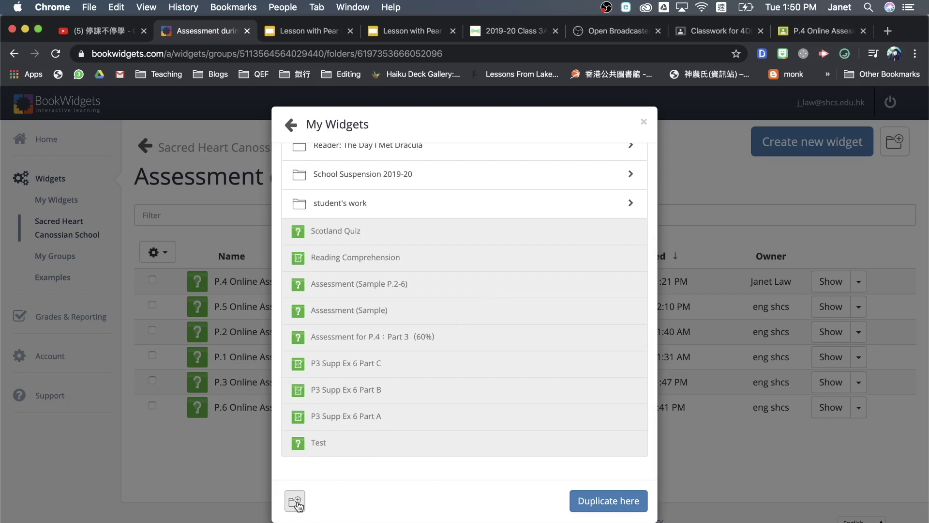
scroll(412, 175, "up", 3)
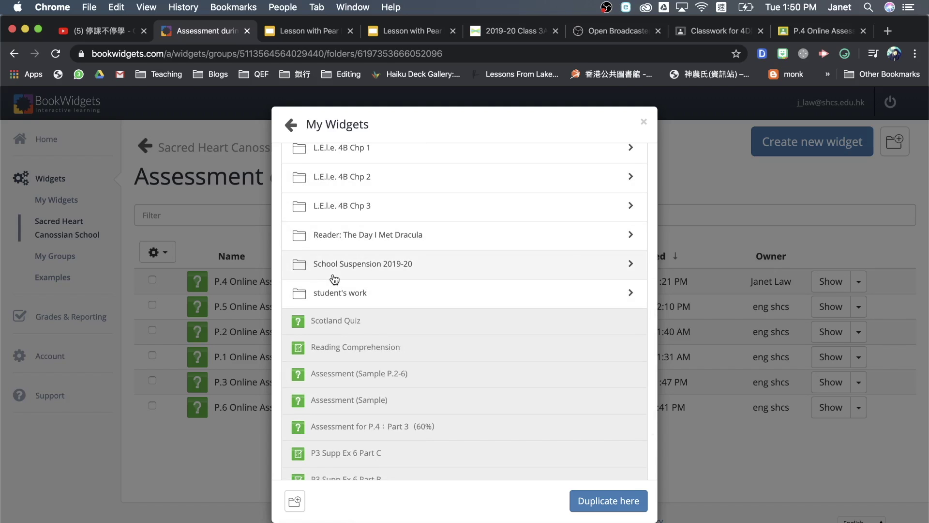
left_click(631, 264)
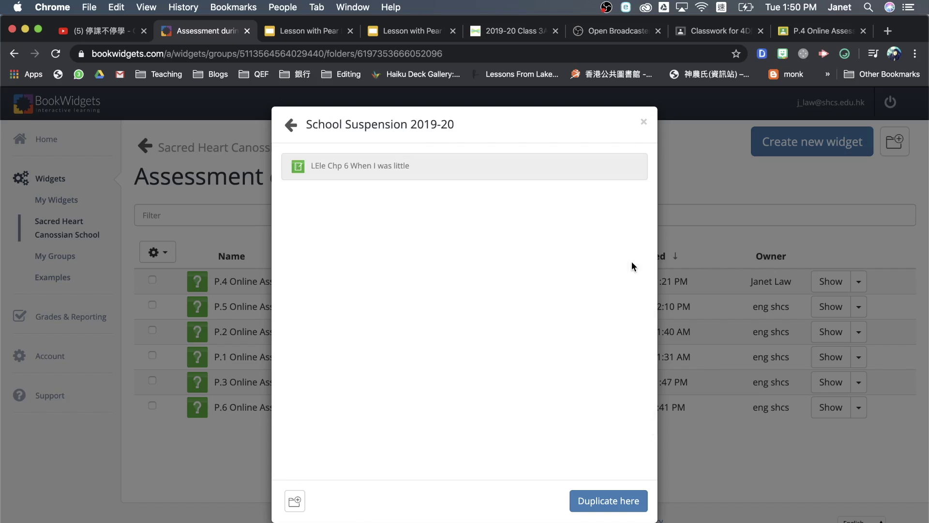
left_click(609, 502)
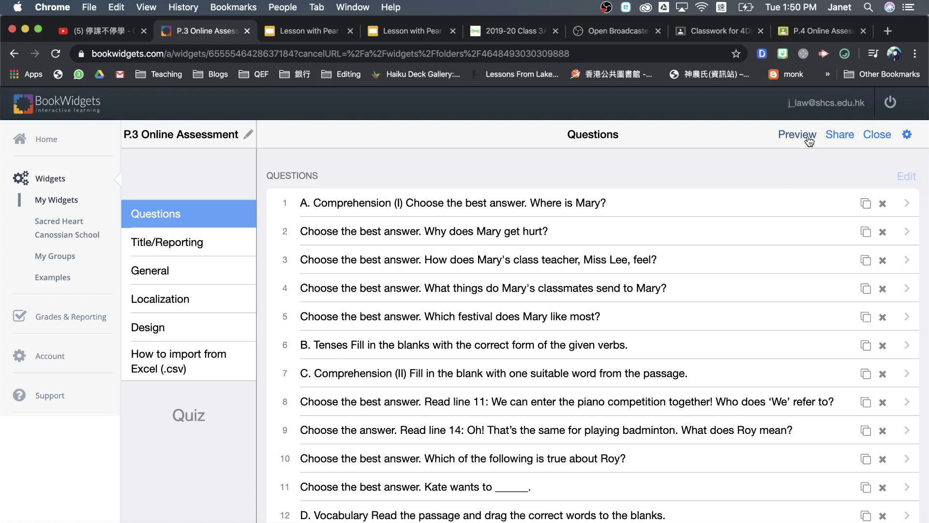
Share the duplicated P.3 quiz to the 3A網上教室 Google Classroom course, saving it there as a draft.
left_click(840, 138)
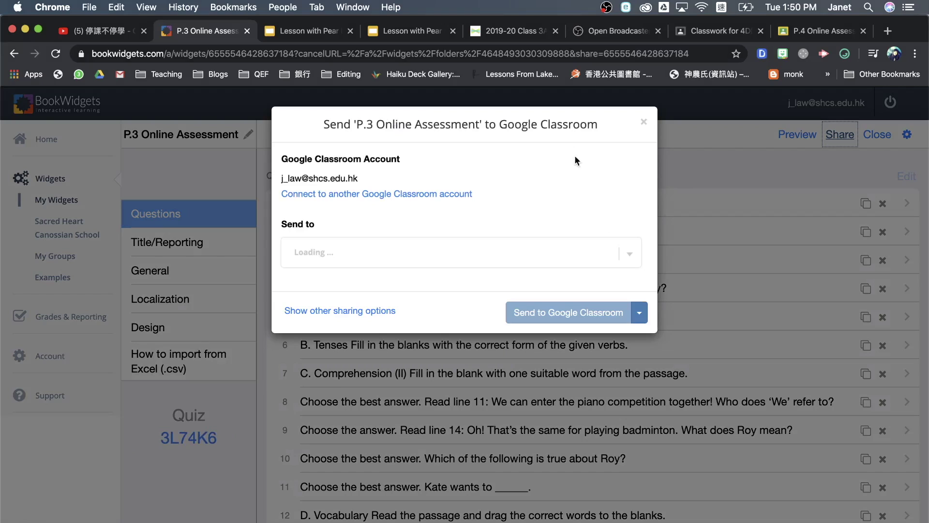
left_click(628, 258)
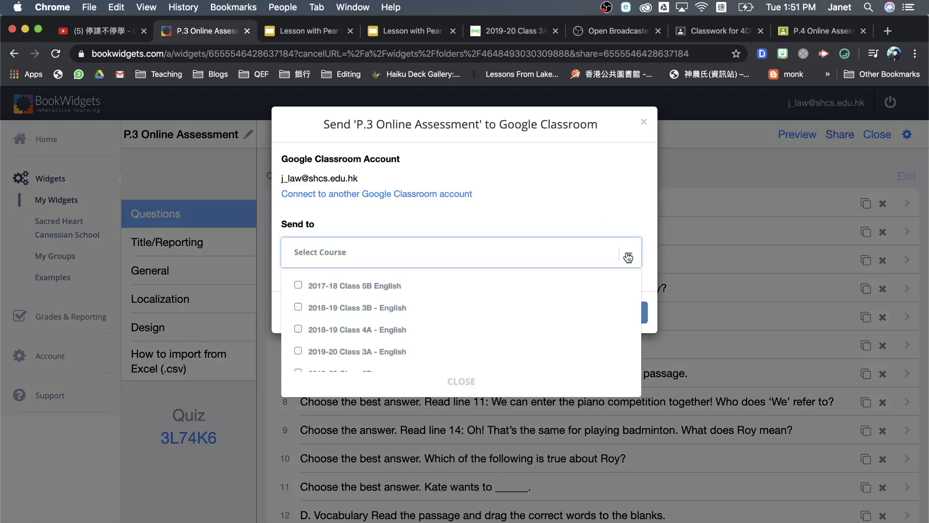
scroll(480, 320, "down", 10)
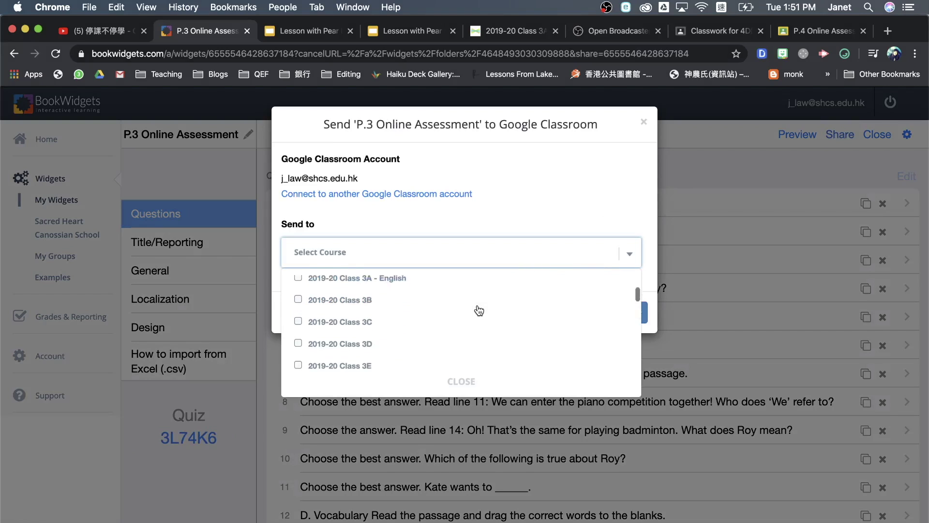
scroll(479, 311, "up", 5)
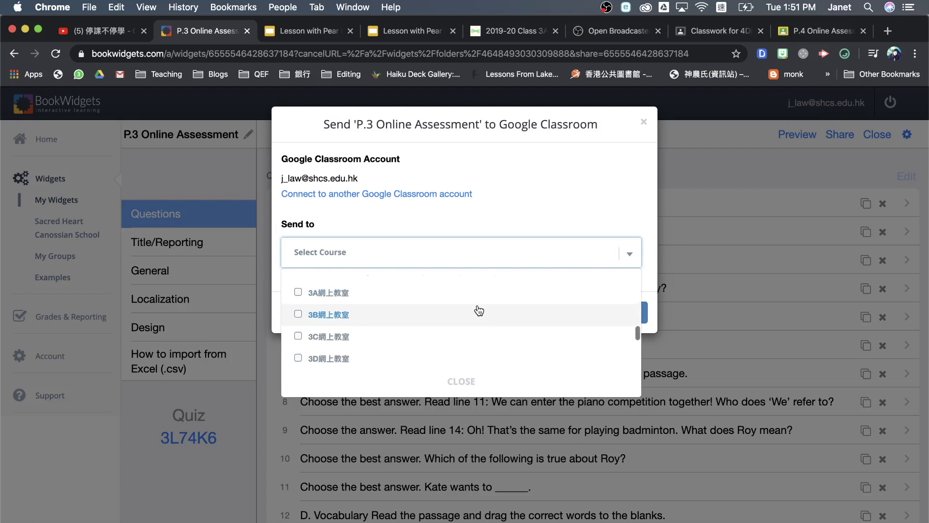
left_click(299, 311)
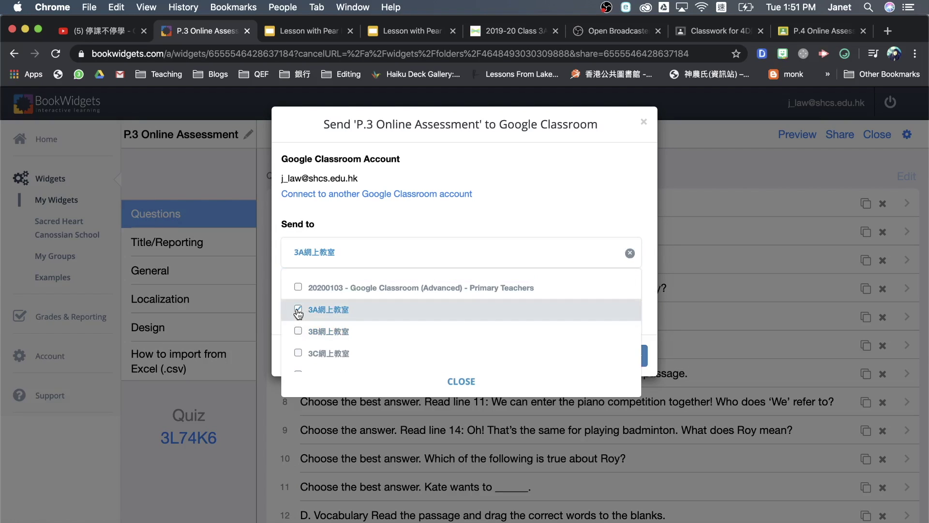
left_click(647, 297)
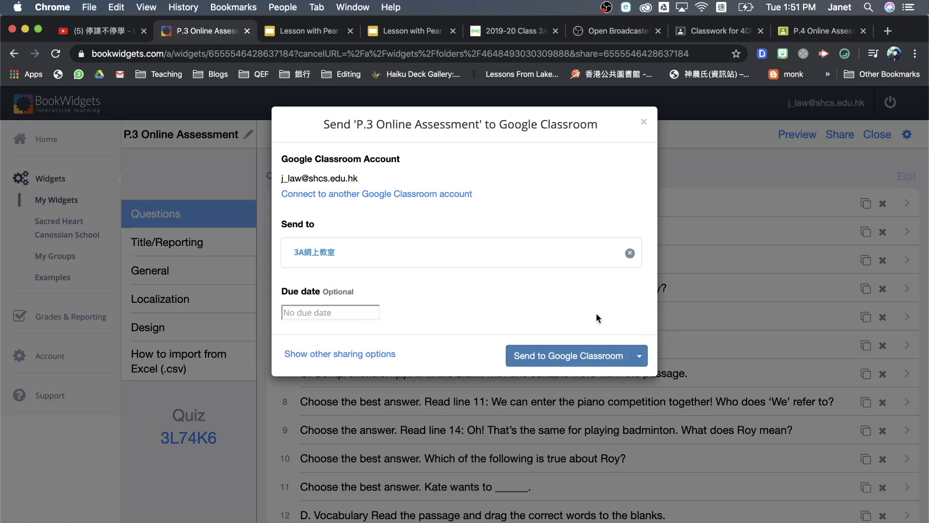
left_click(639, 356)
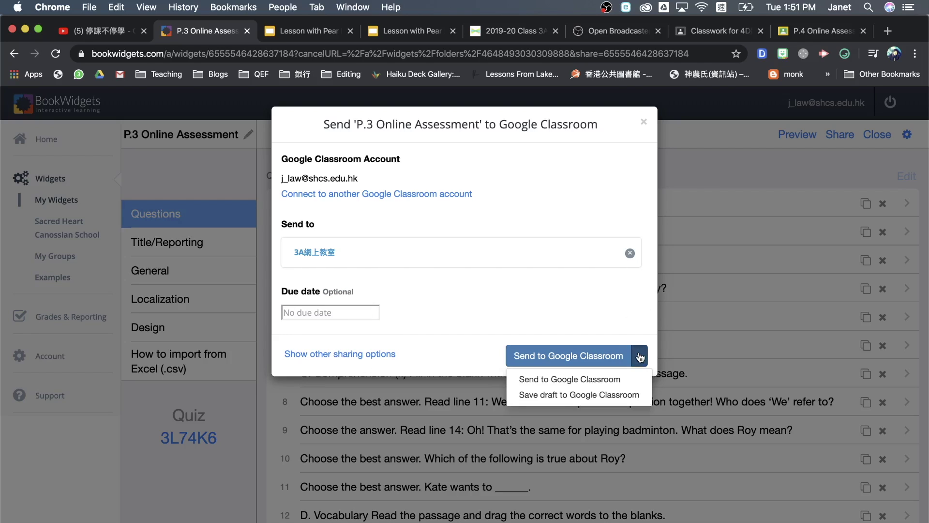
left_click(600, 396)
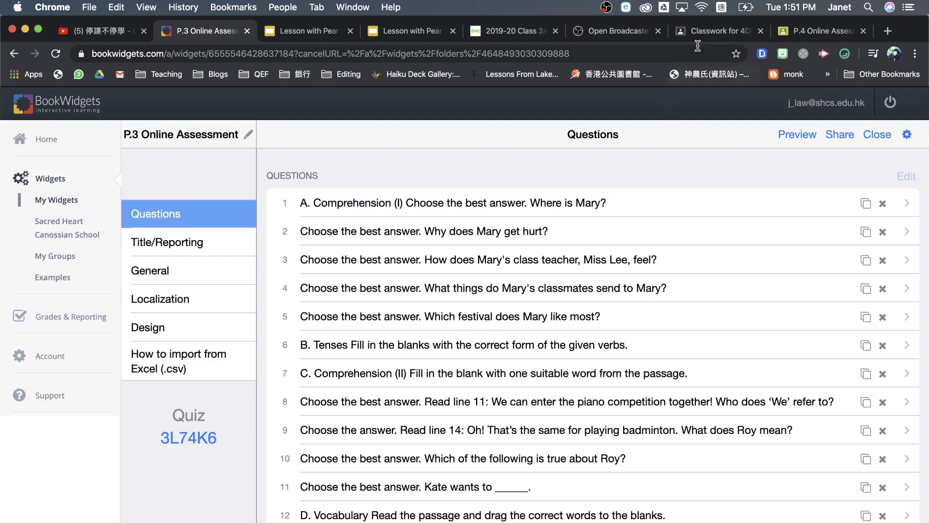
Switch to Google Classroom and open the P.3 Online Assessment draft in the 3A網上教室 classwork for editing.
left_click(715, 31)
left_click(22, 107)
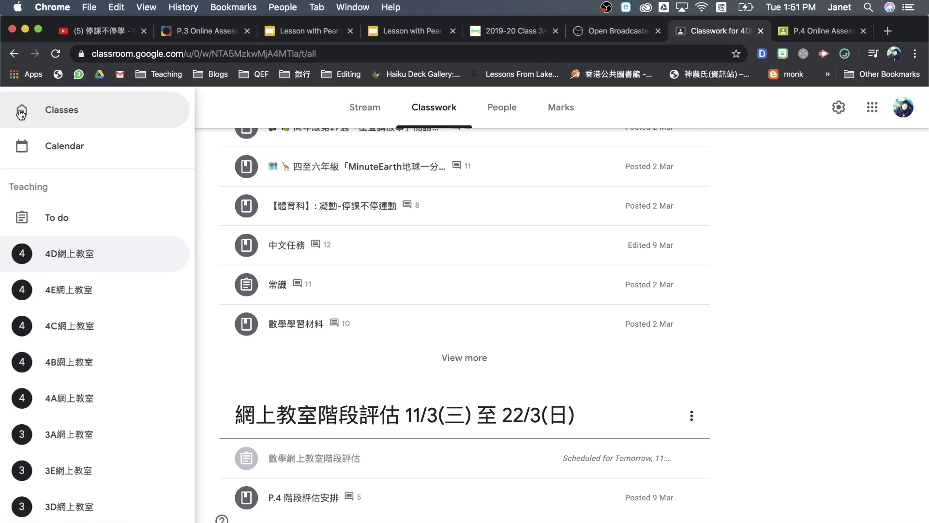
left_click(73, 433)
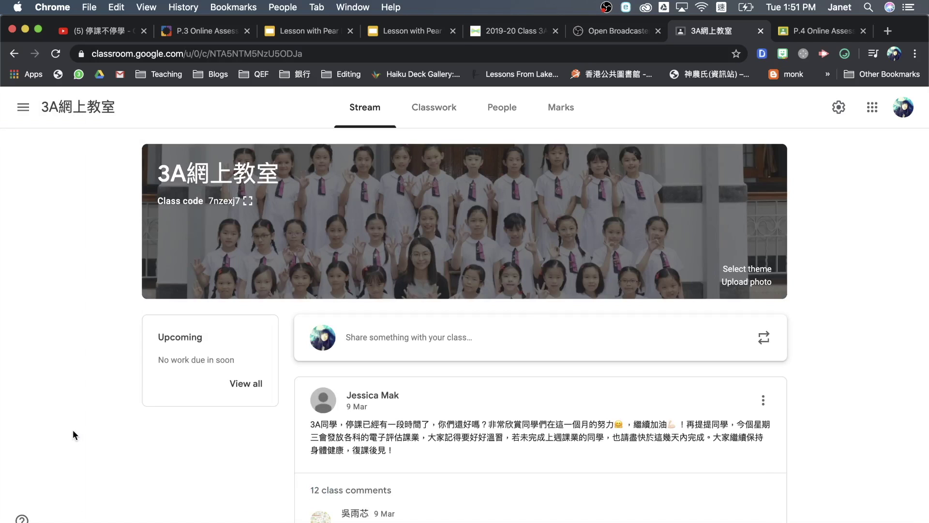
left_click(422, 112)
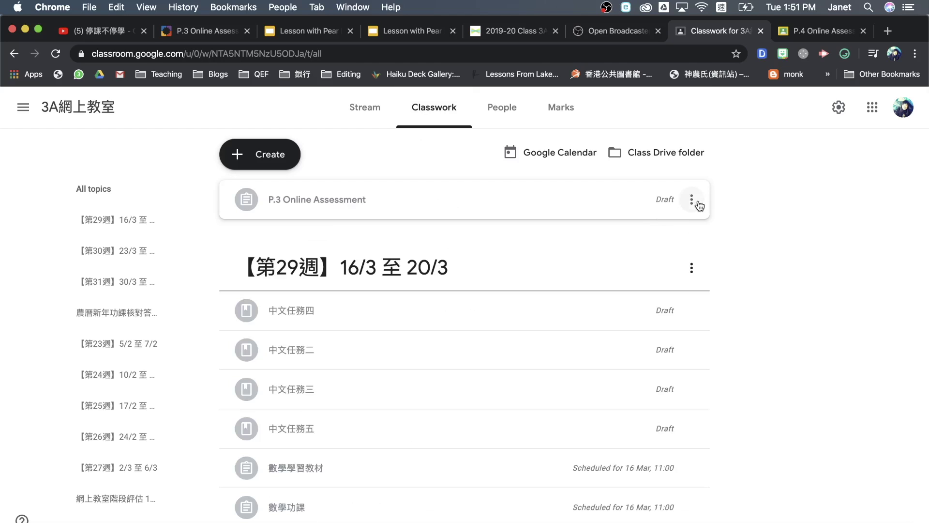
left_click(692, 200)
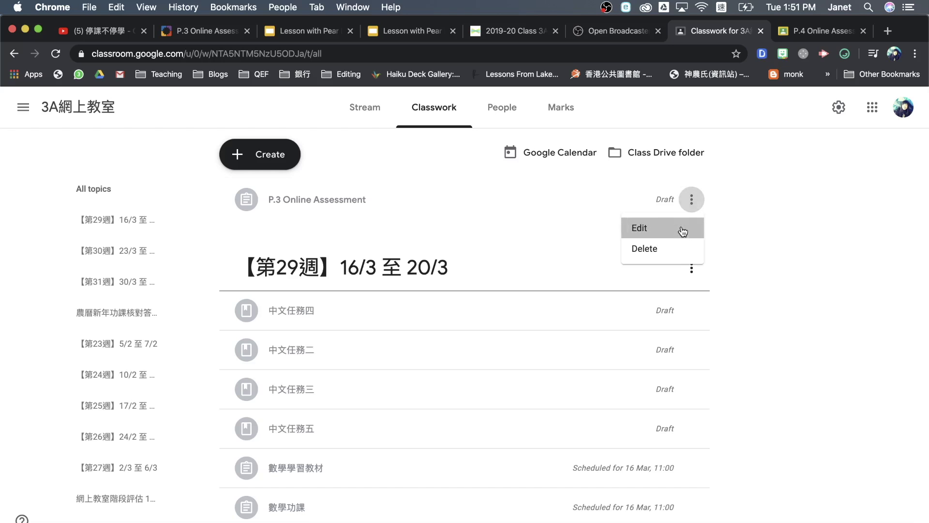
left_click(630, 229)
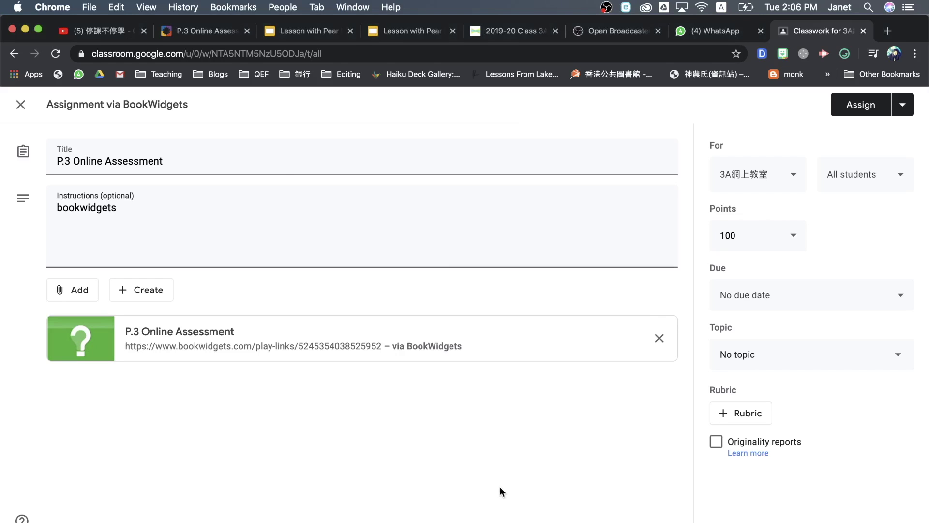
Replace the assignment instructions with "Please watch the video and read the instructions carefully before doing the assessment.".
key("BackSpace")
key("BackSpace")
key("BackSpace")
key("BackSpace")
key("BackSpace")
key("BackSpace")
key("BackSpace")
key("BackSpace")
key("BackSpace")
key("BackSpace")
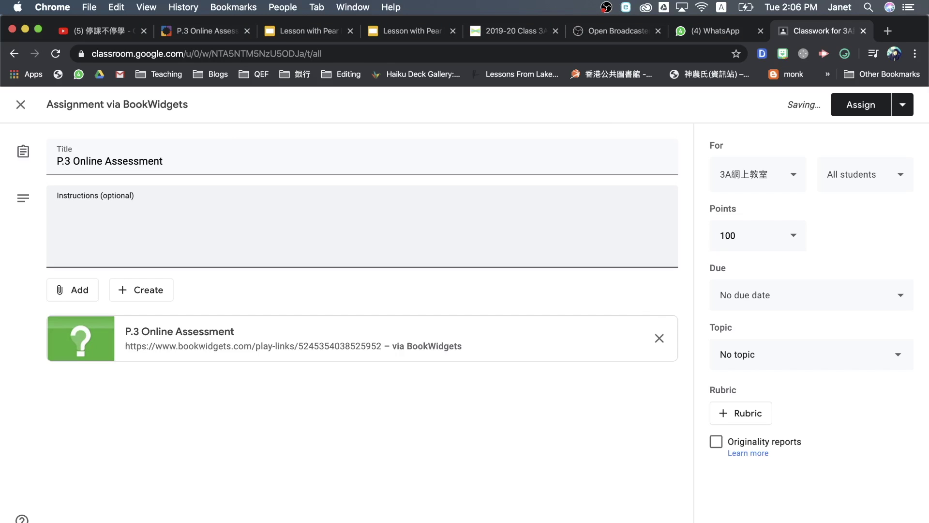
type("Please watch the vd")
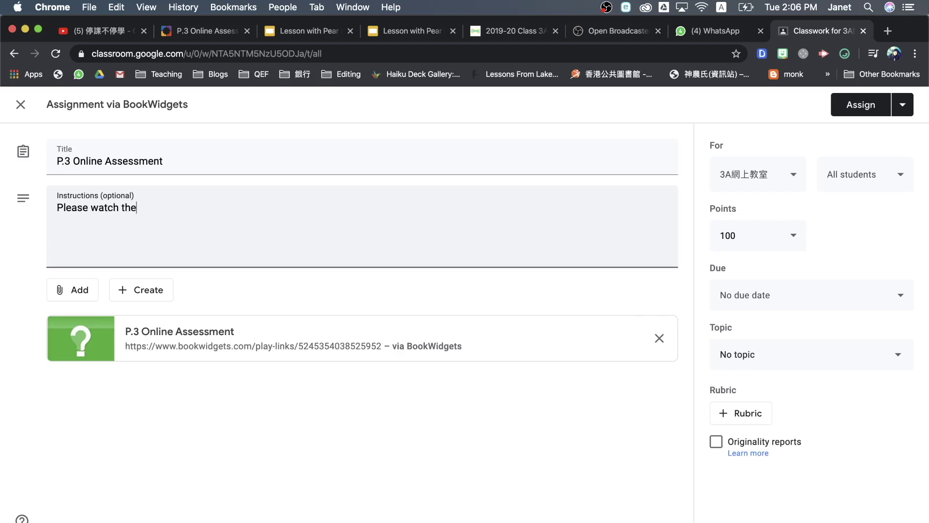
key("BackSpace")
type("idoeo")
key("BackSpace")
key("BackSpace")
type("eo")
key("BackSpace")
key("BackSpace")
key("BackSpace")
key("BackSpace")
type("eo and read the ")
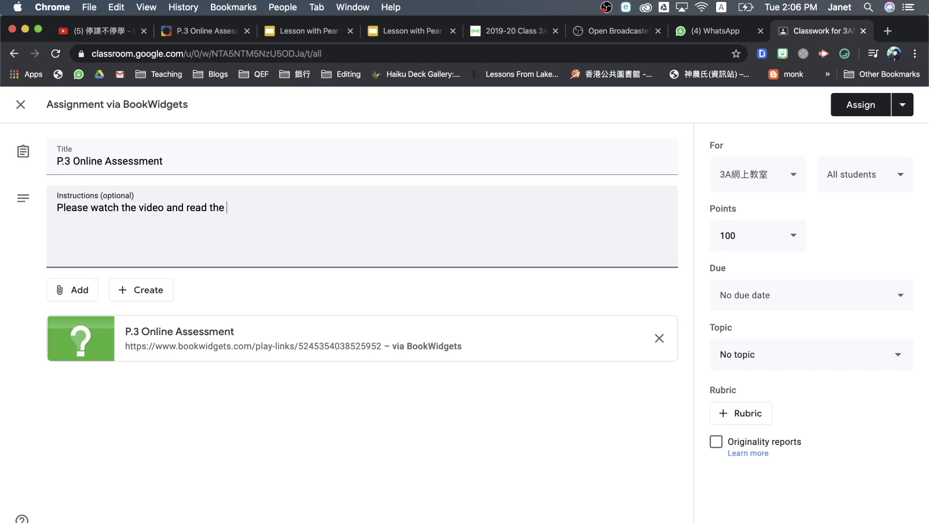
type("instructions carefully befor")
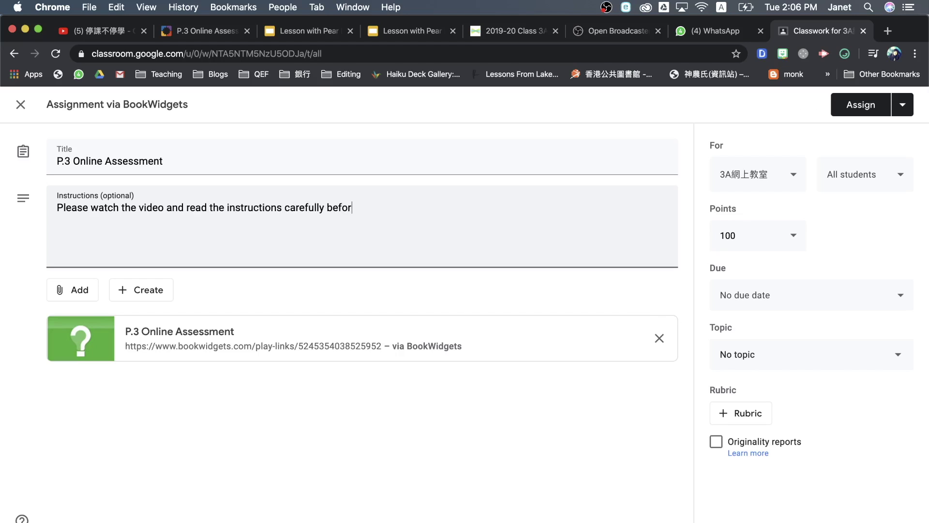
type("e doing the assessment.")
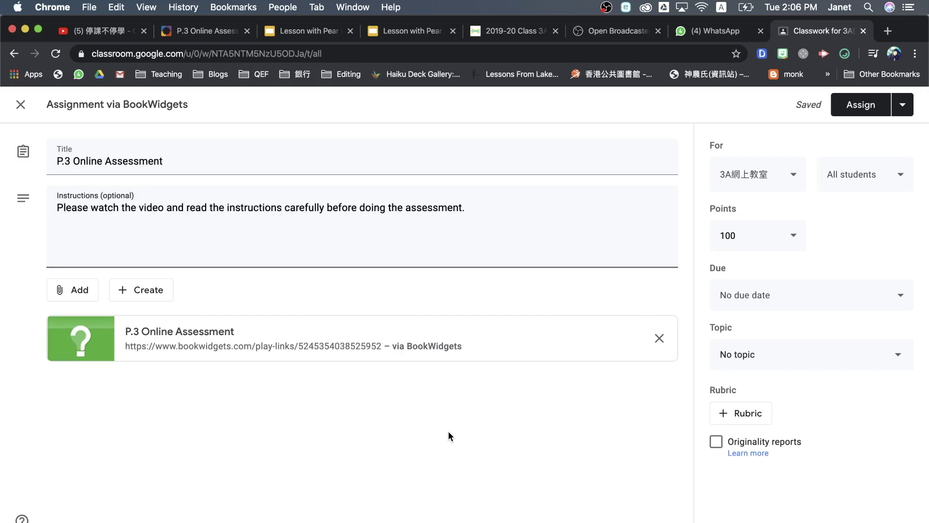
Set the assignment's due date to 22 Mar 2020 at 23:59 and its topic to 網上教室階段評估 11/3(三) 至 22/3(日).
left_click(903, 303)
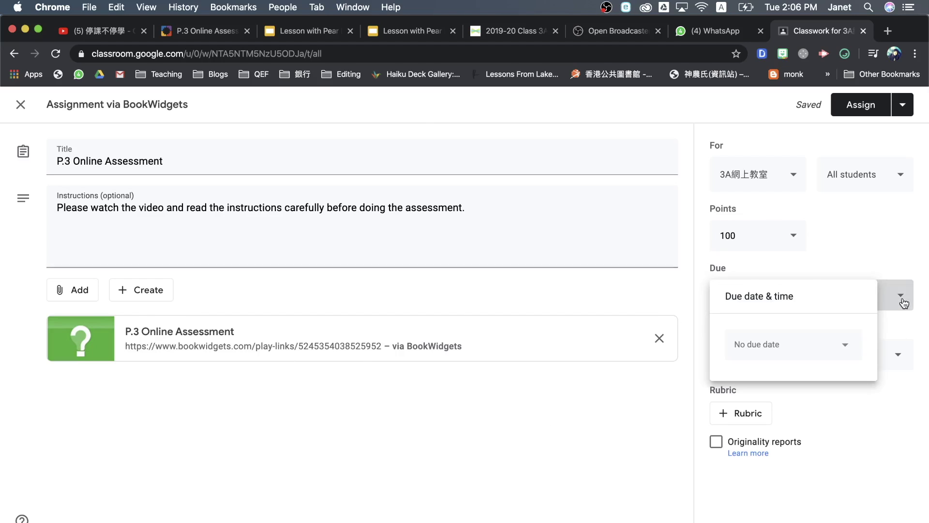
left_click(847, 349)
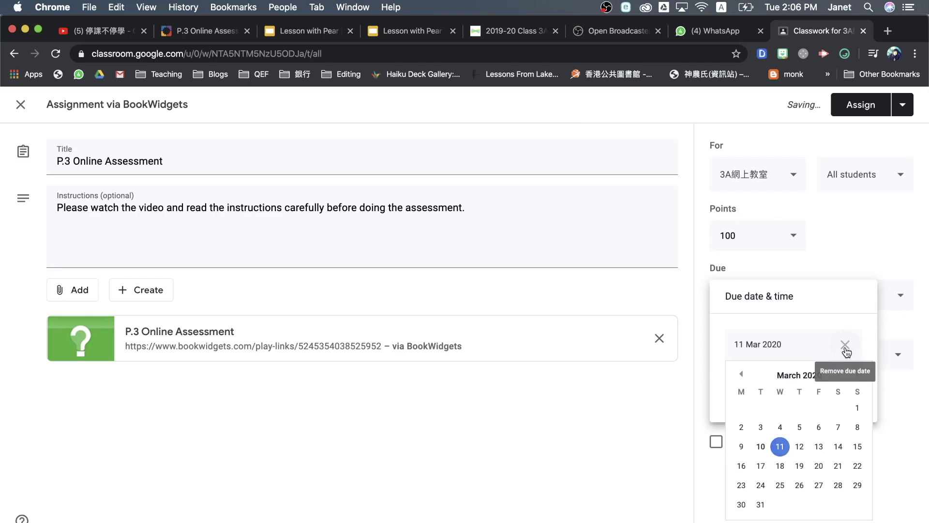
left_click(857, 466)
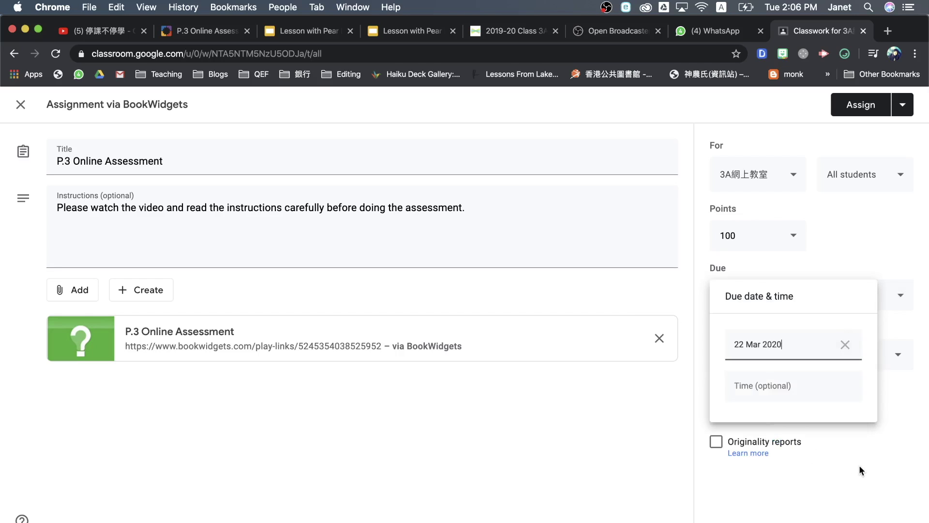
left_click(820, 384)
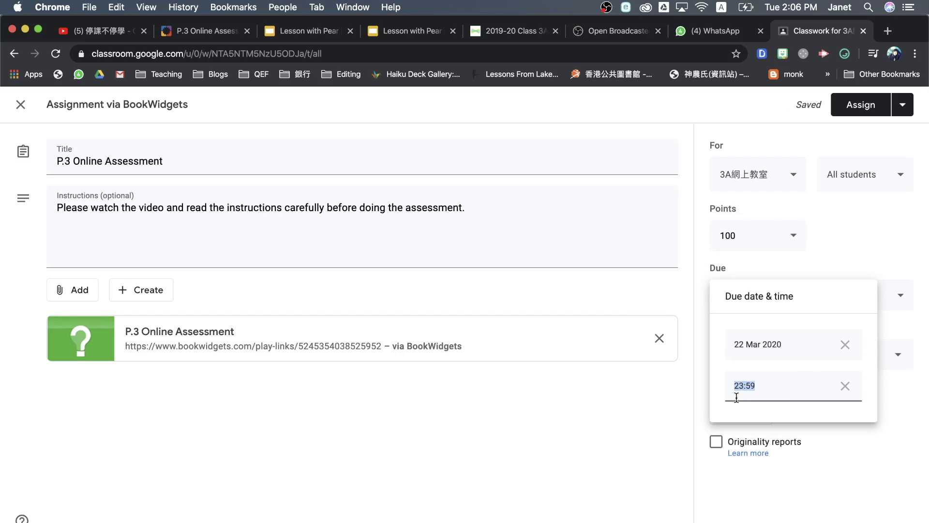
left_click(854, 451)
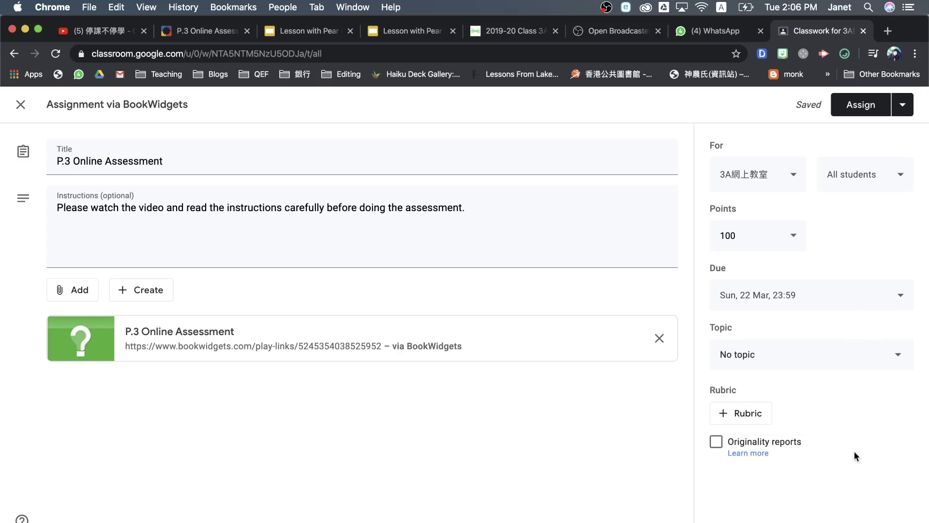
left_click(897, 361)
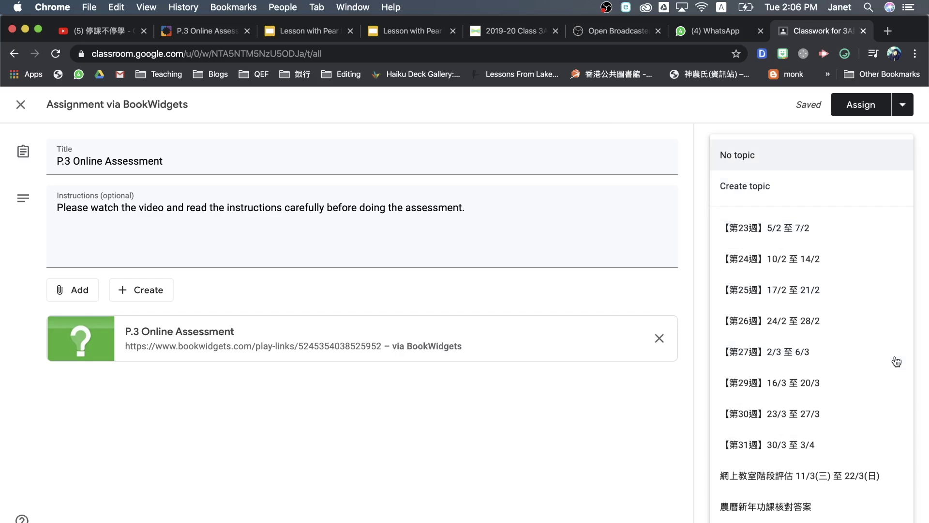
left_click(851, 477)
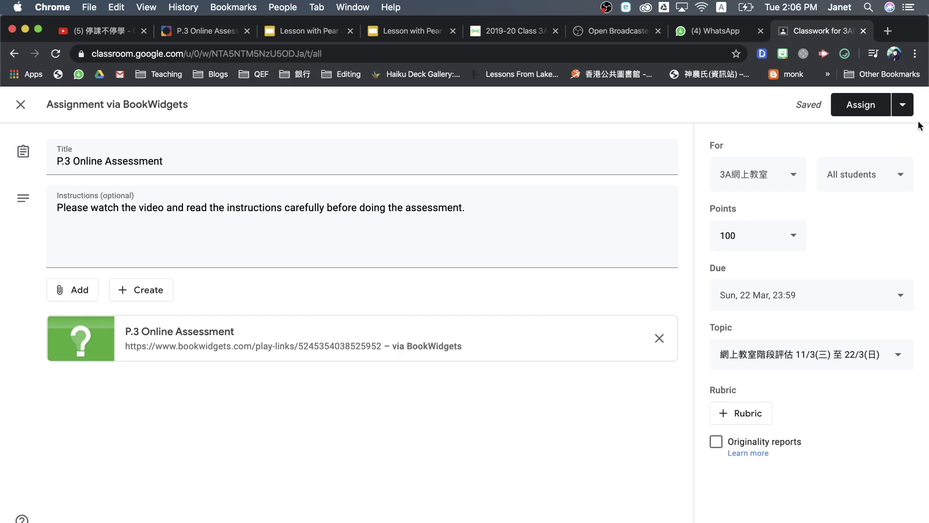
Schedule the assignment for 11 Mar 2020 at 11:00 and expand the P.3 Online Assessment entry in the classwork list to review its details.
left_click(903, 105)
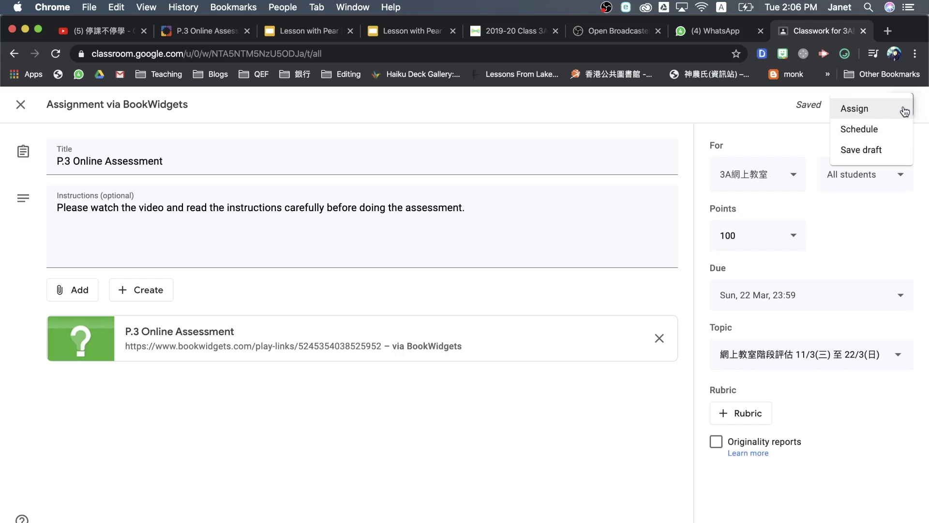
left_click(887, 132)
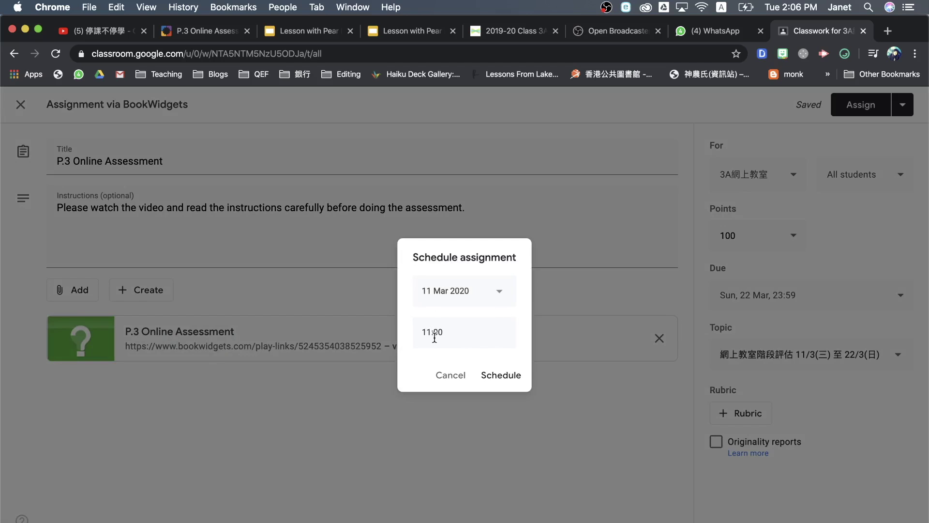
left_click(501, 383)
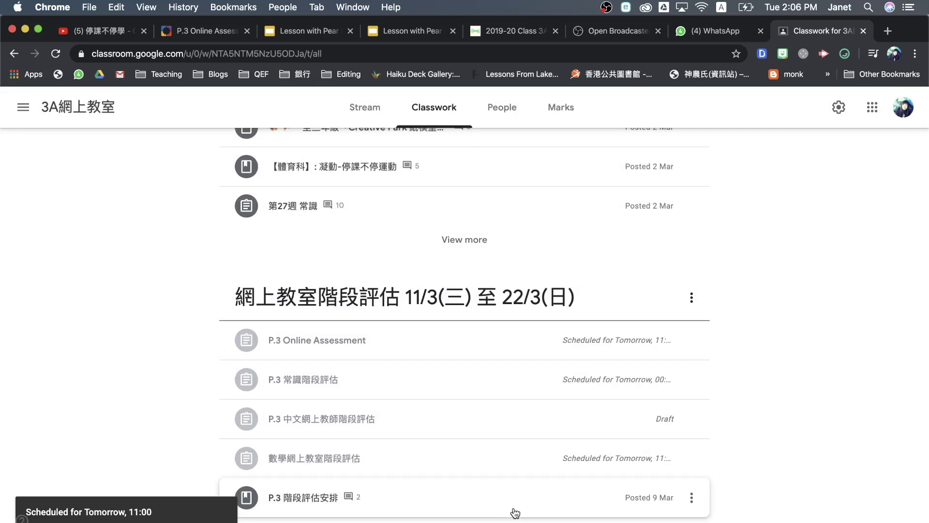
left_click(575, 349)
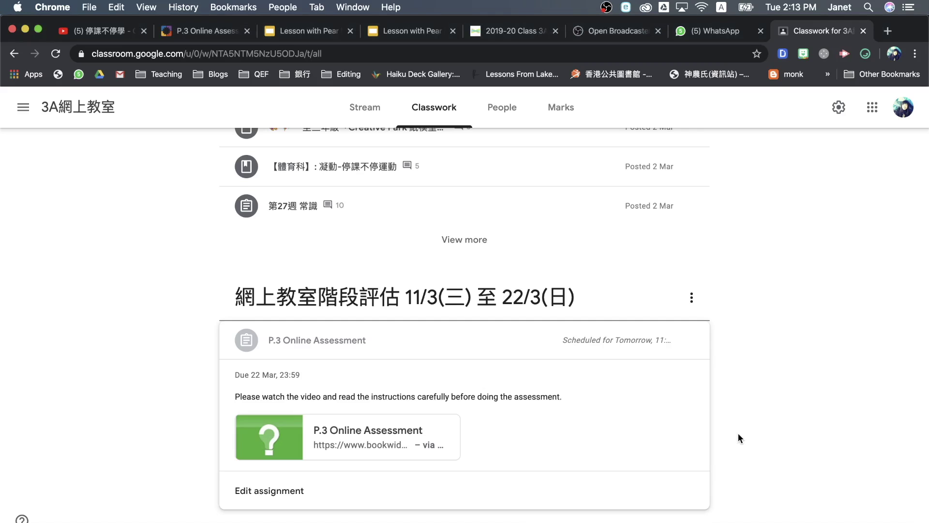
scroll(739, 436, "down", 5)
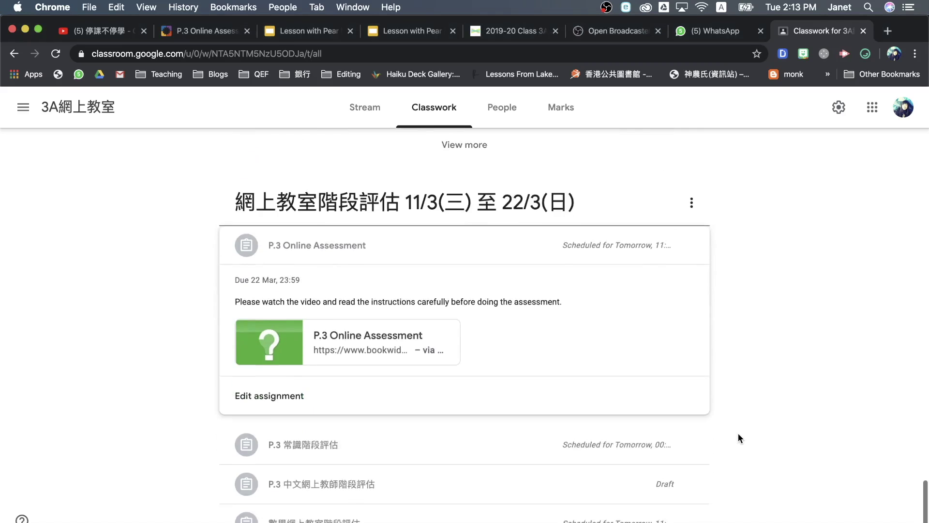